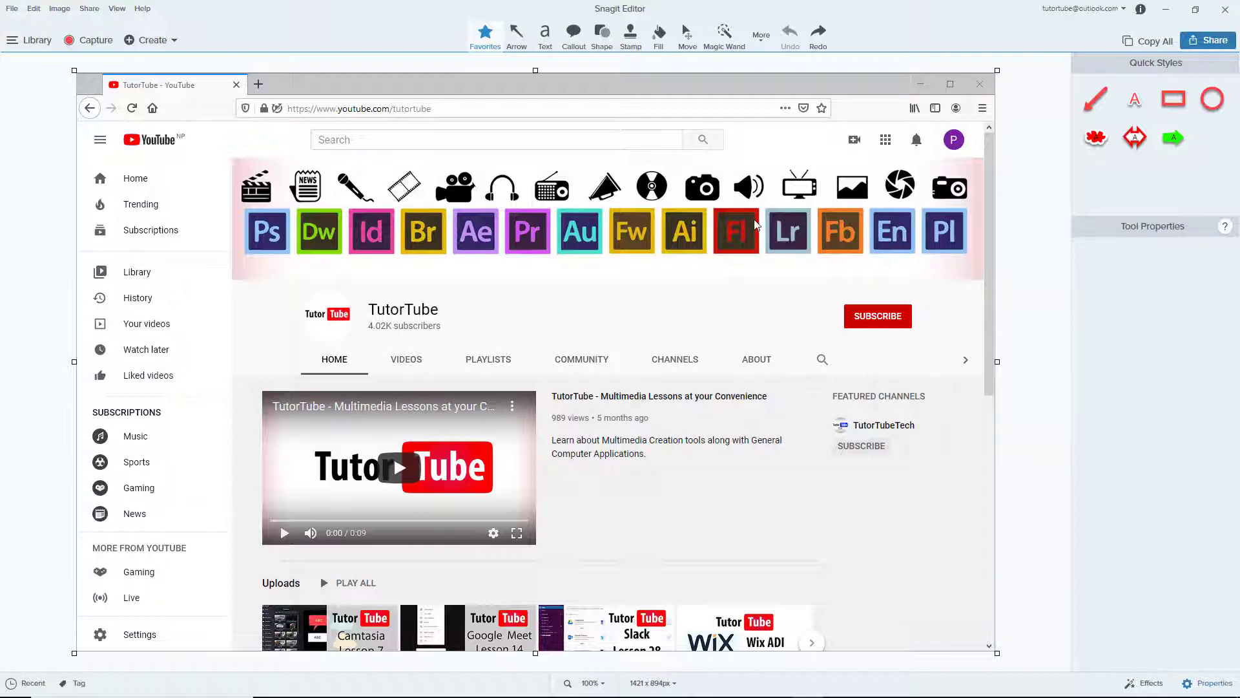
Switch to the Magic Wand tool for solid-colour areas, after browsing the additional tools list
click(726, 37)
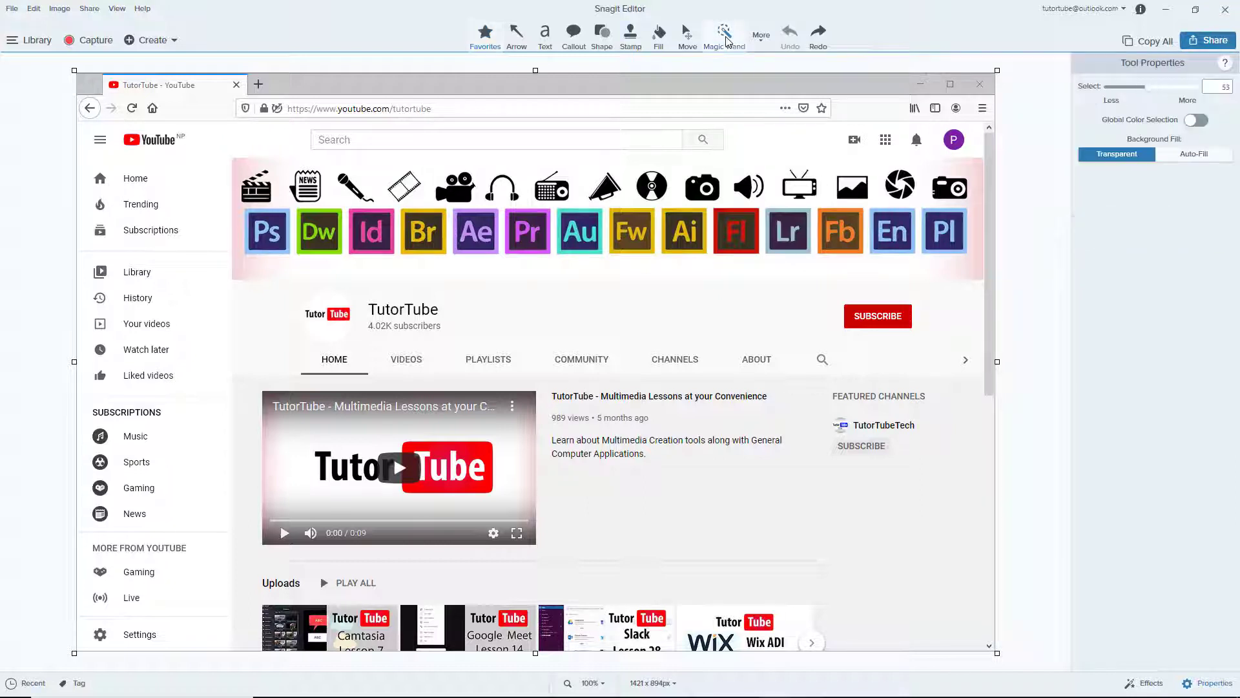
click(762, 38)
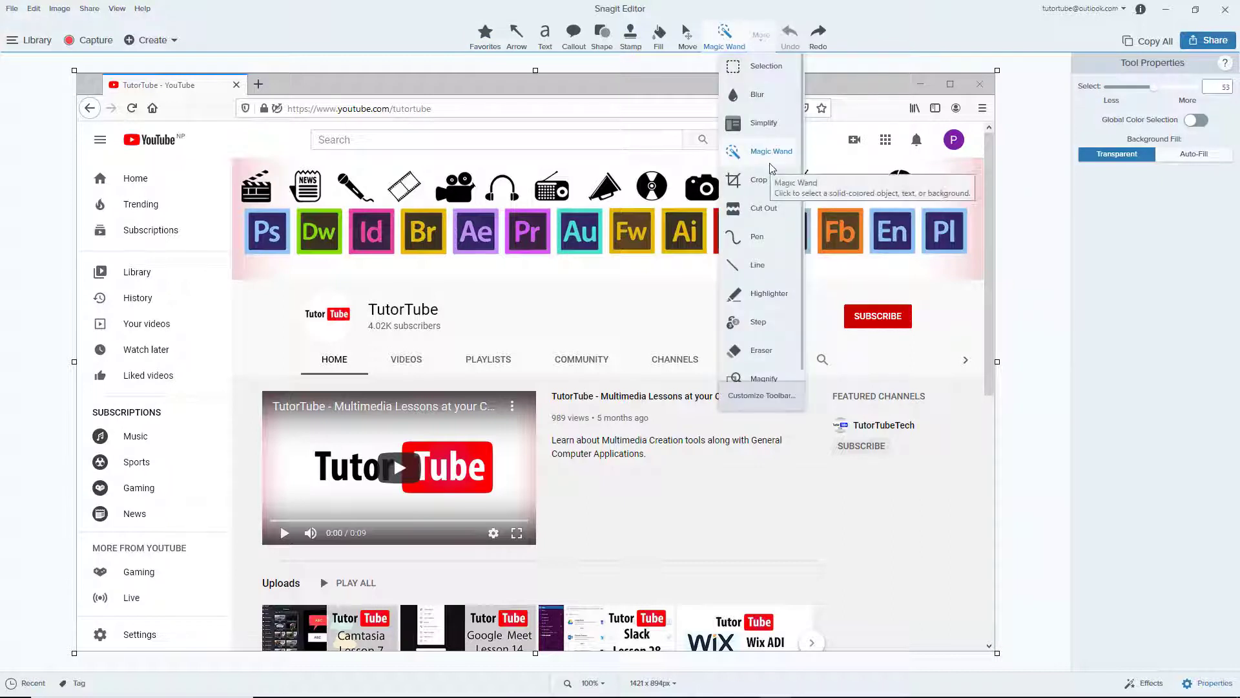
click(851, 39)
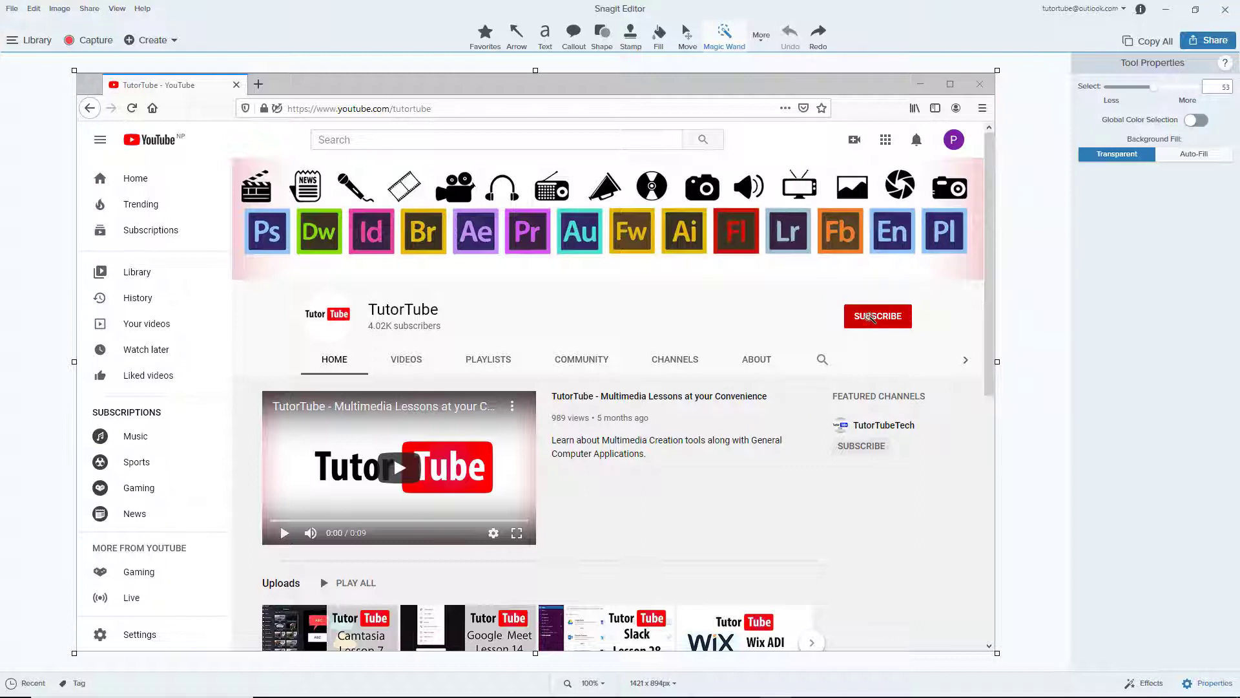
Select the SUBSCRIBE area at tolerance 53, drag it across the canvas, then undo
click(852, 318)
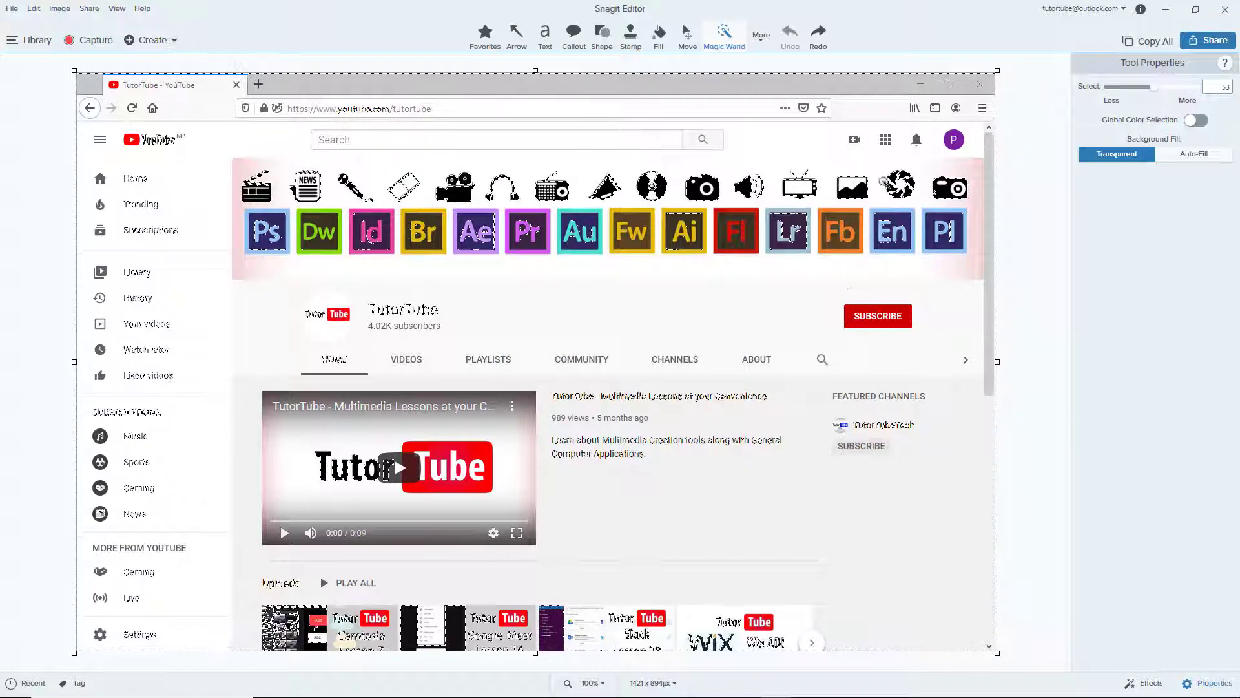
mouse_move(901, 313)
mouse_down()
mouse_move(947, 290)
mouse_move(925, 293)
mouse_up()
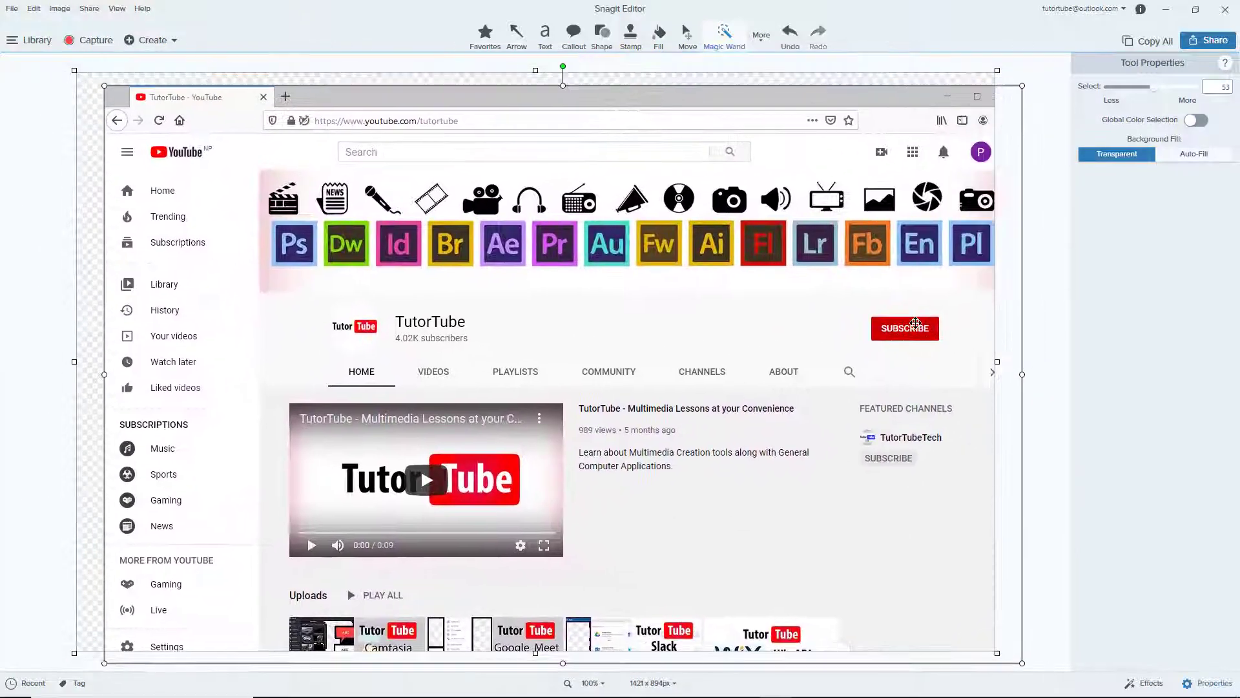
key(ctrl+z)
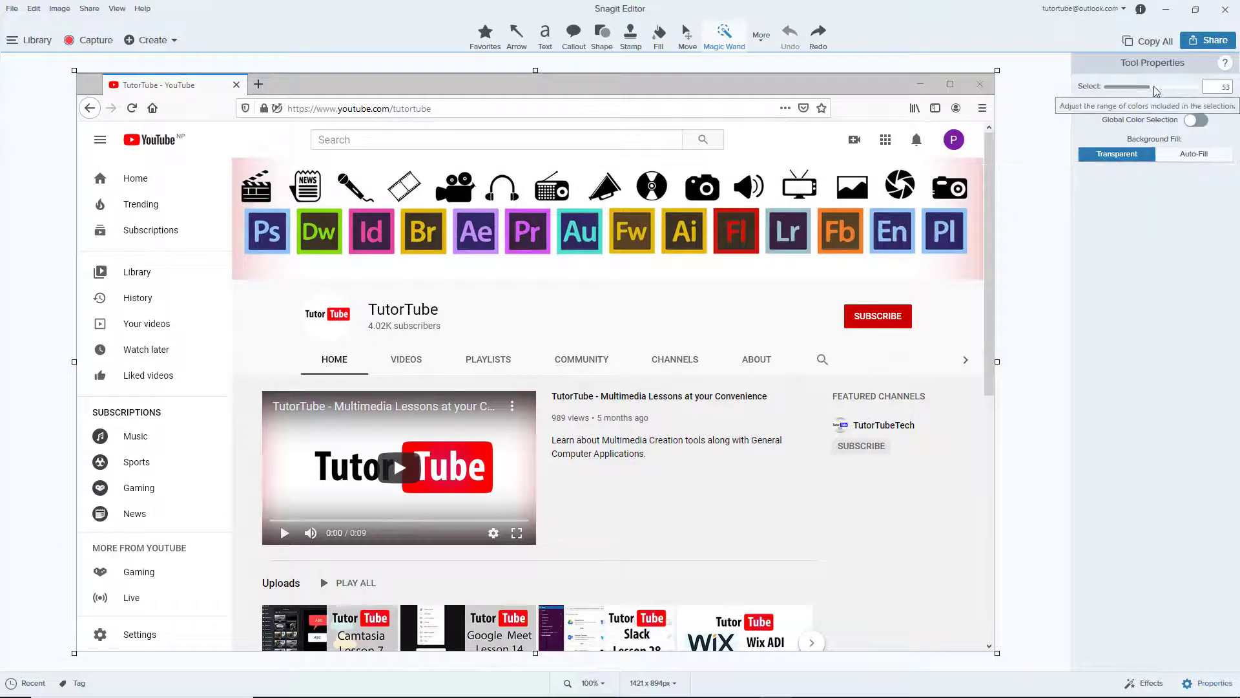
Lower tolerance to 17, select only the SUBSCRIBE button, and drag it left
drag(1152, 87, 1114, 87)
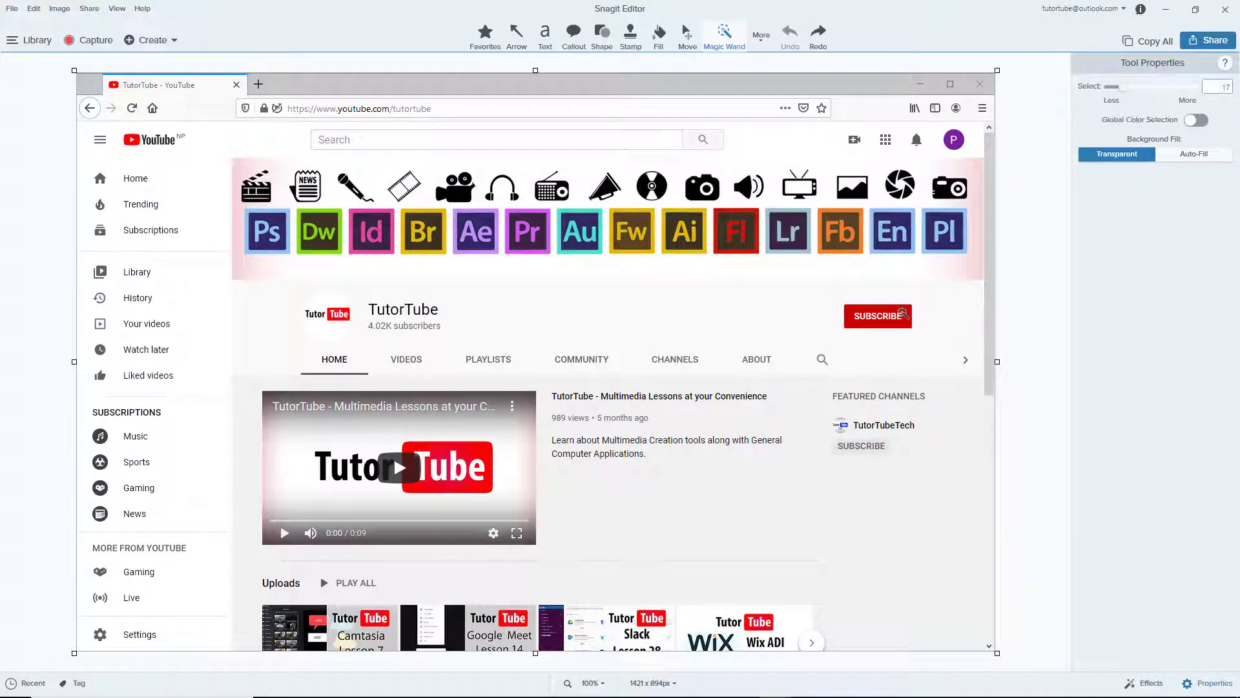
click(877, 315)
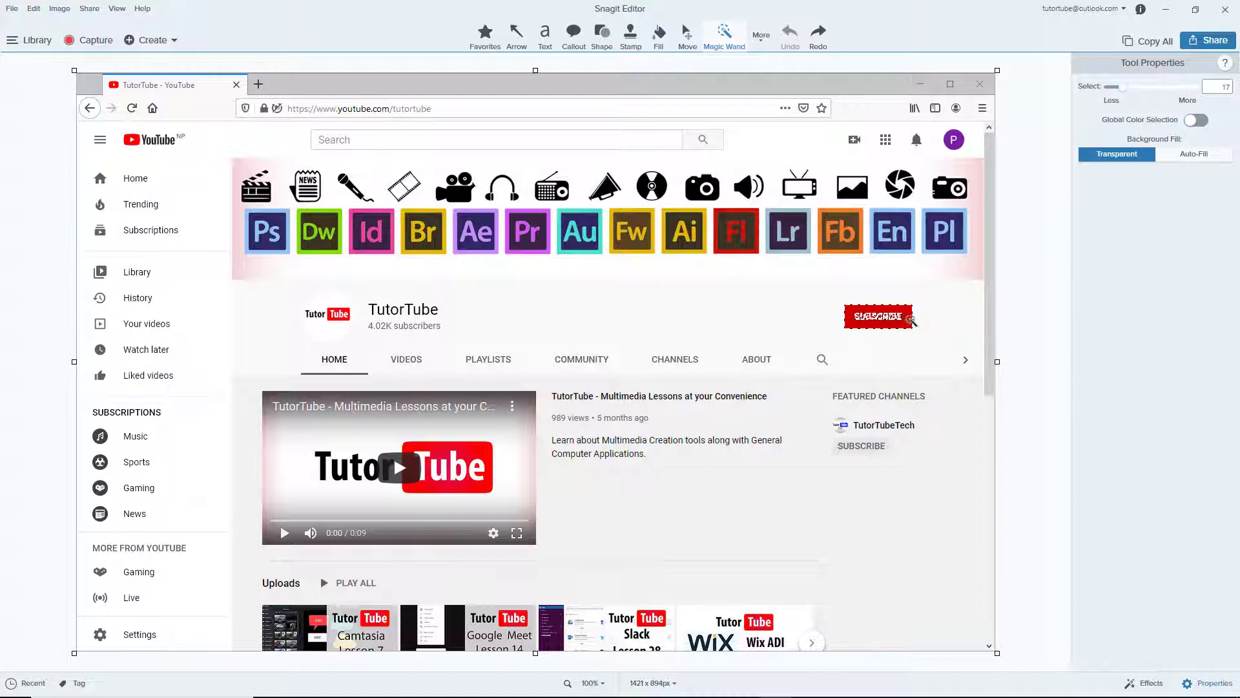
mouse_move(878, 317)
mouse_down()
mouse_move(706, 321)
mouse_move(790, 309)
mouse_up()
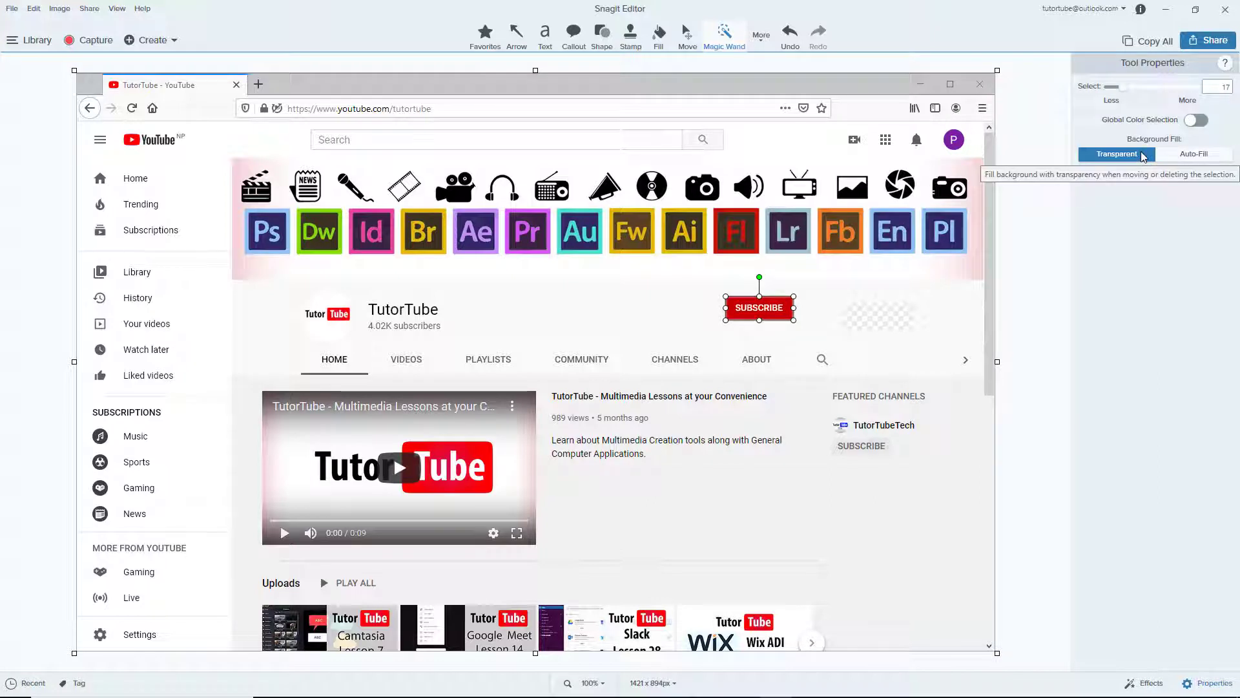
Undo the move, set Auto-Fill optimized for Photo Quality, and drag SUBSCRIBE left toward centre
key(ctrl+z)
key(ctrl+z)
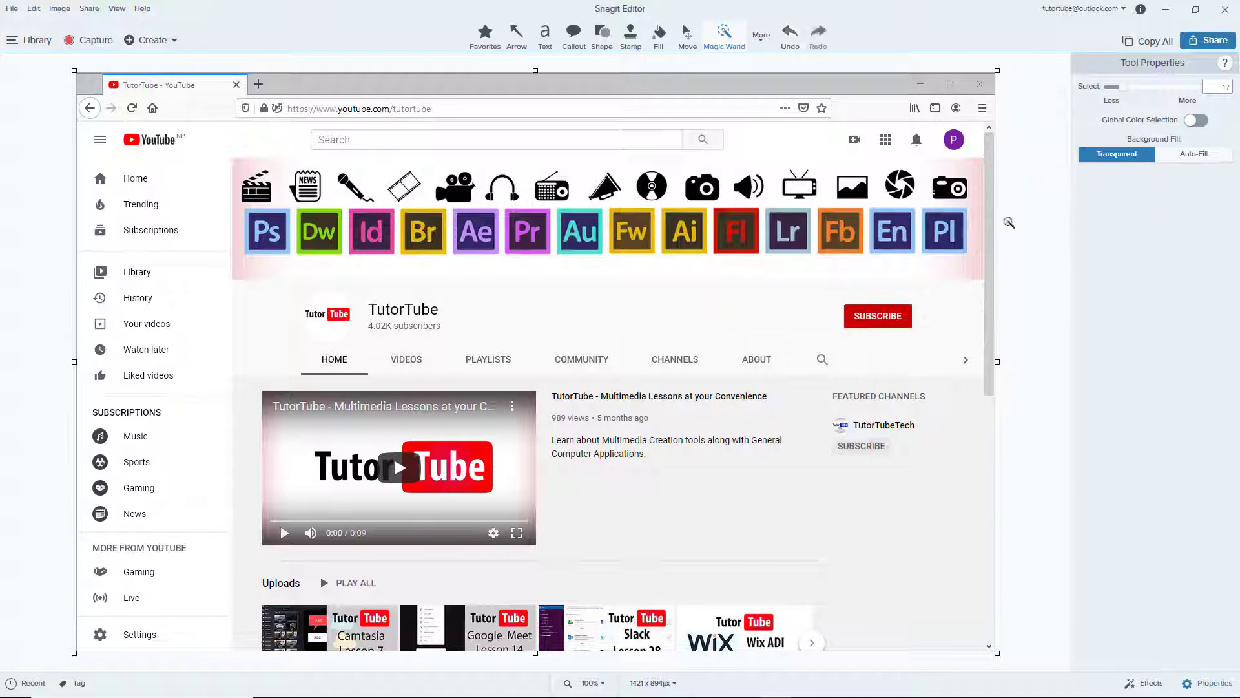
click(1183, 160)
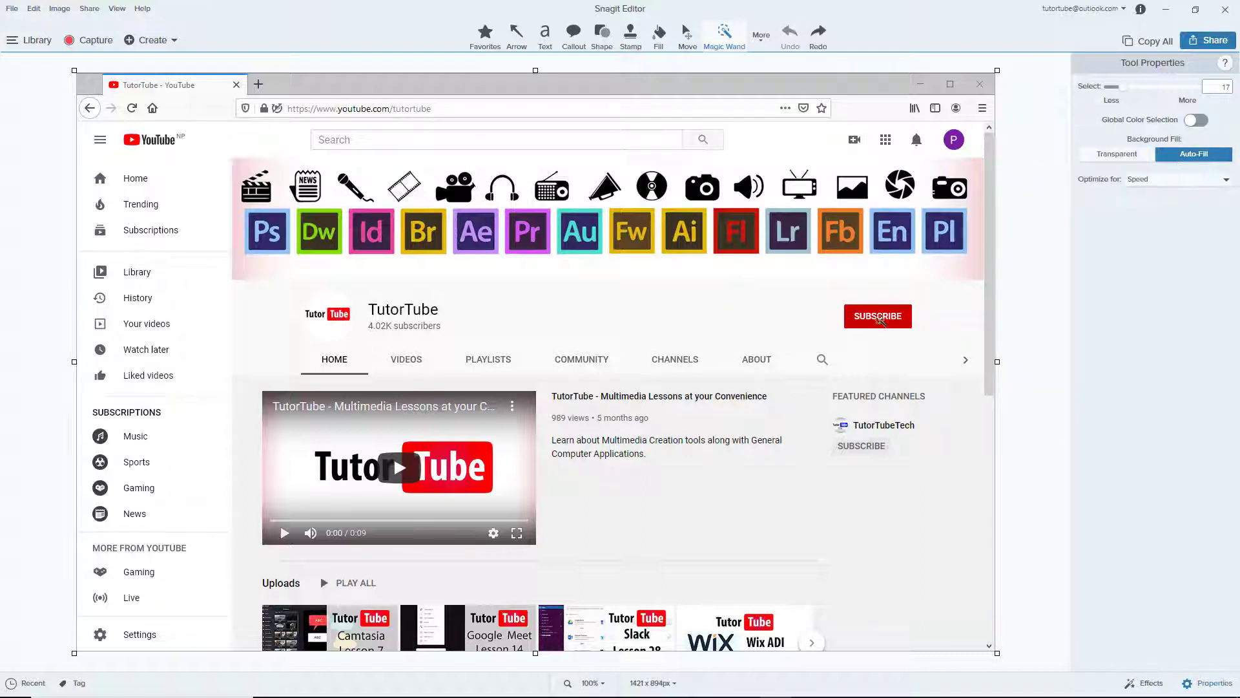
click(1164, 180)
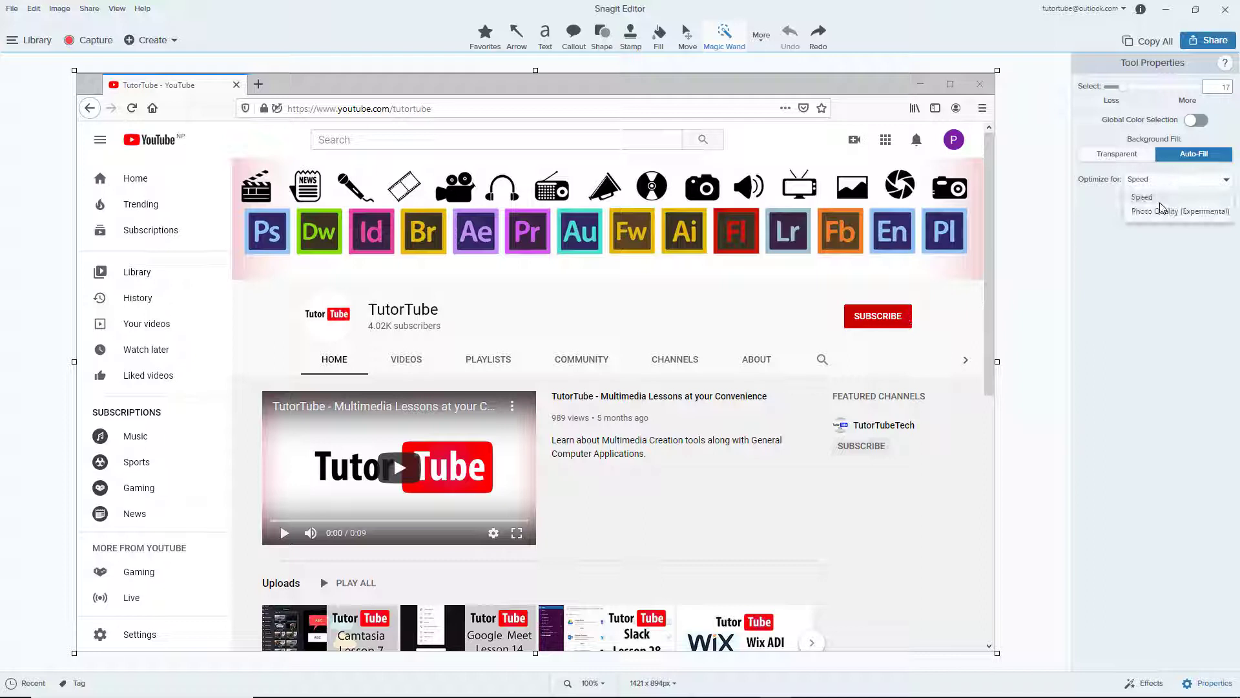
click(1162, 210)
click(905, 323)
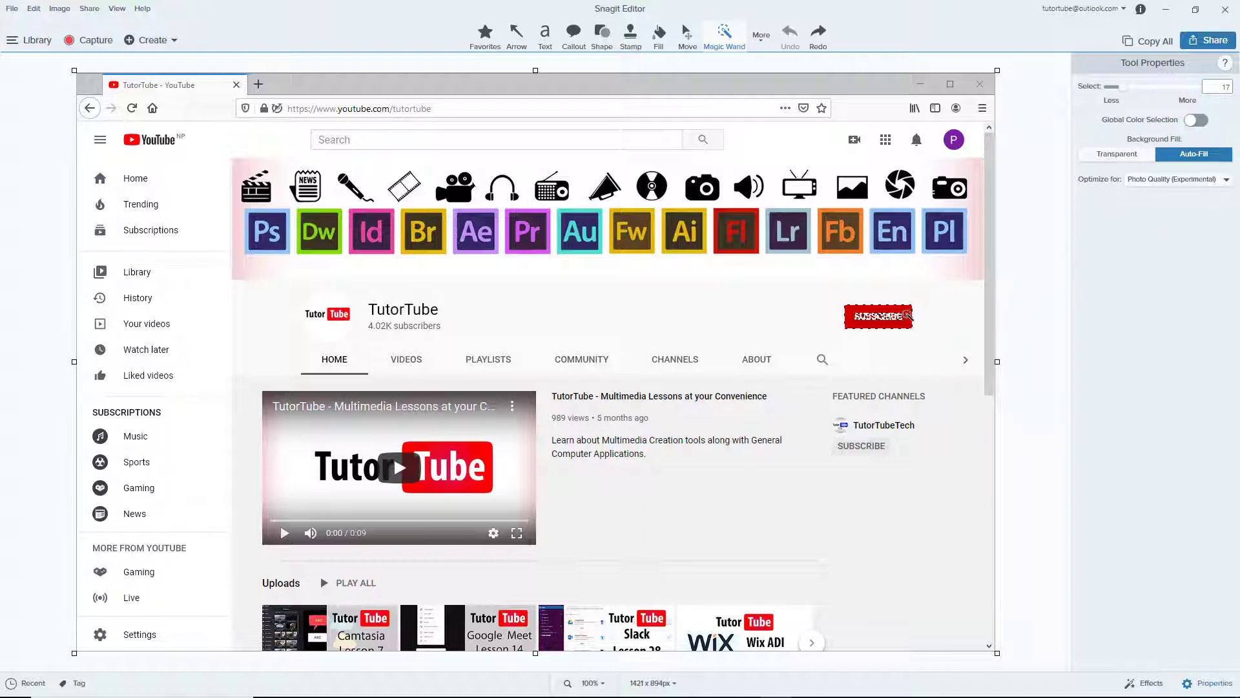
drag(906, 318, 717, 310)
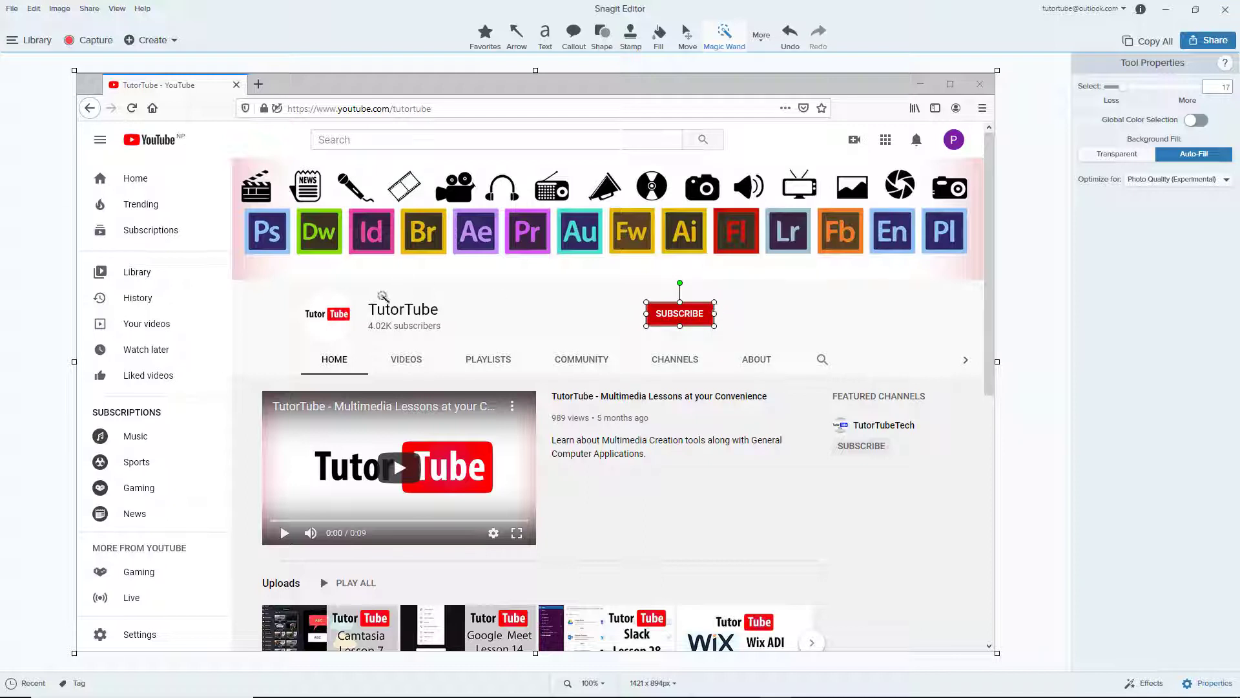
Deselect the button, raise tolerance to 28, and try selecting the red Tube logo
click(333, 327)
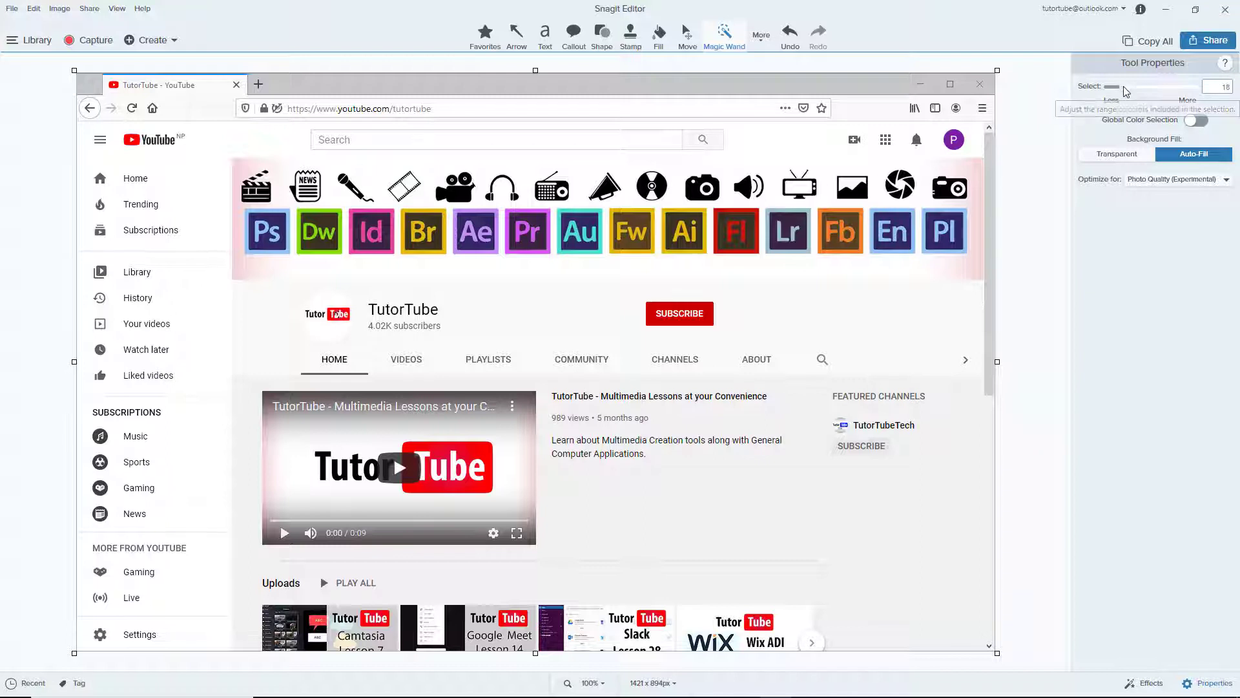
drag(1114, 88, 1130, 88)
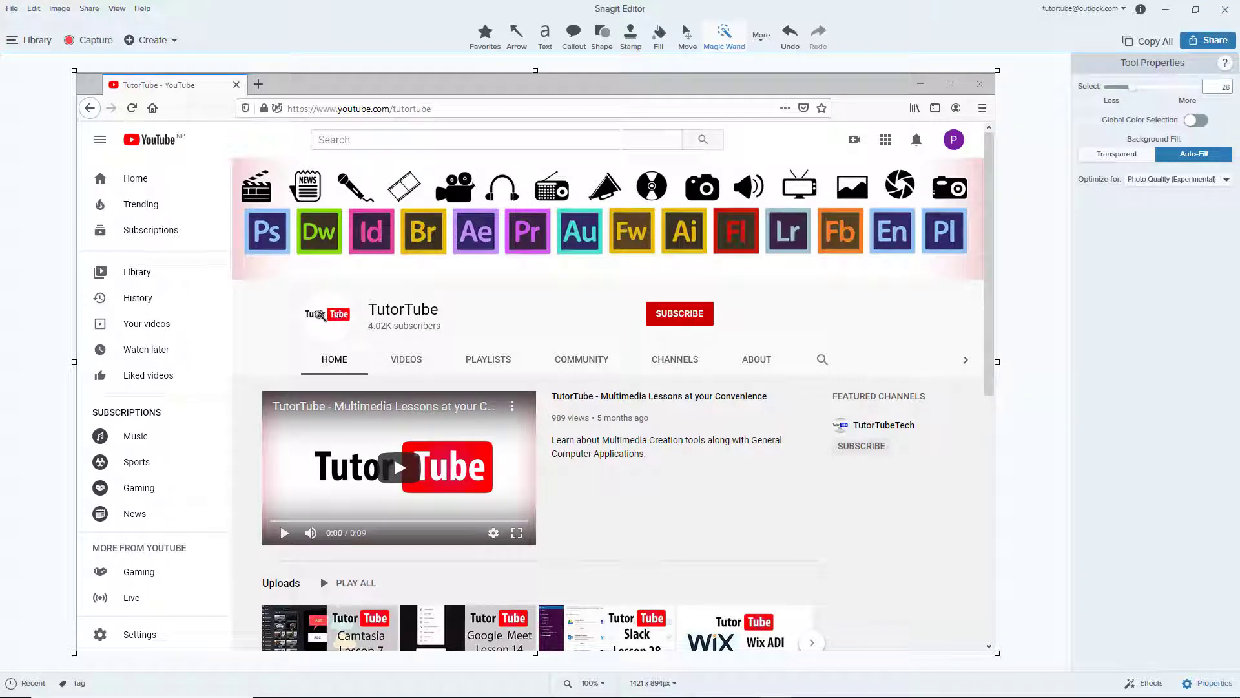
click(340, 312)
key(Escape)
Select the page's white areas, move them down and left, then undo
click(300, 320)
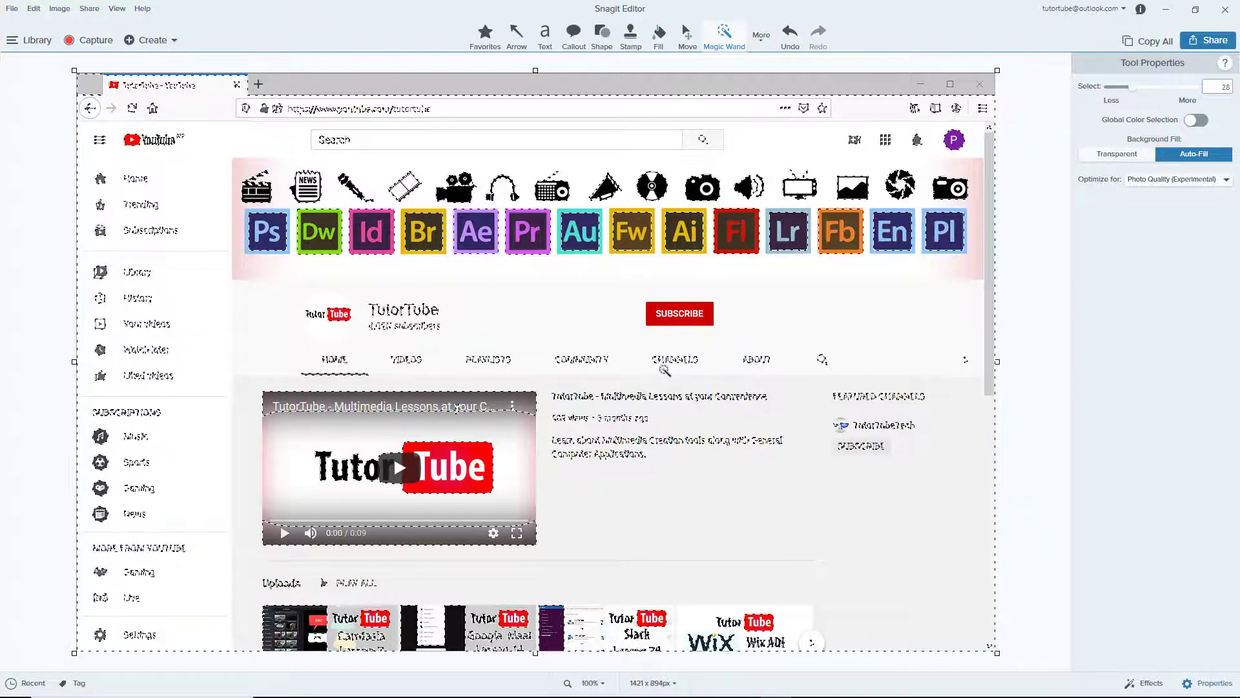
drag(676, 359, 621, 542)
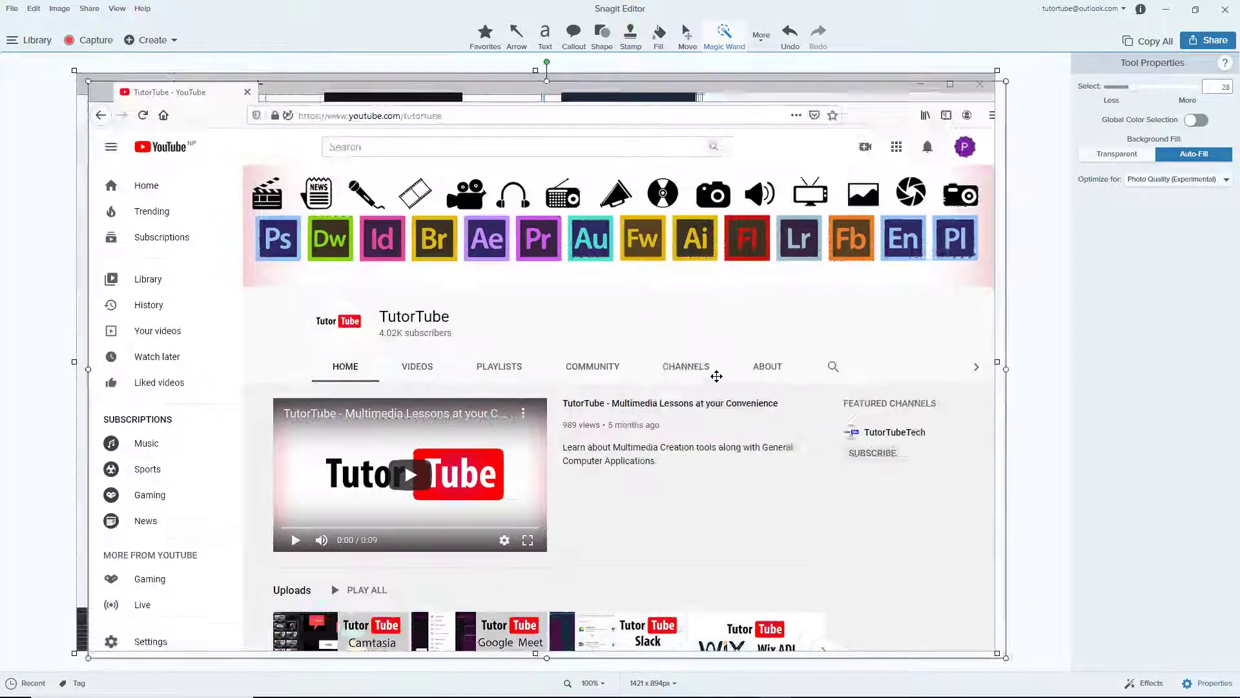
scroll(620, 542, down, 1)
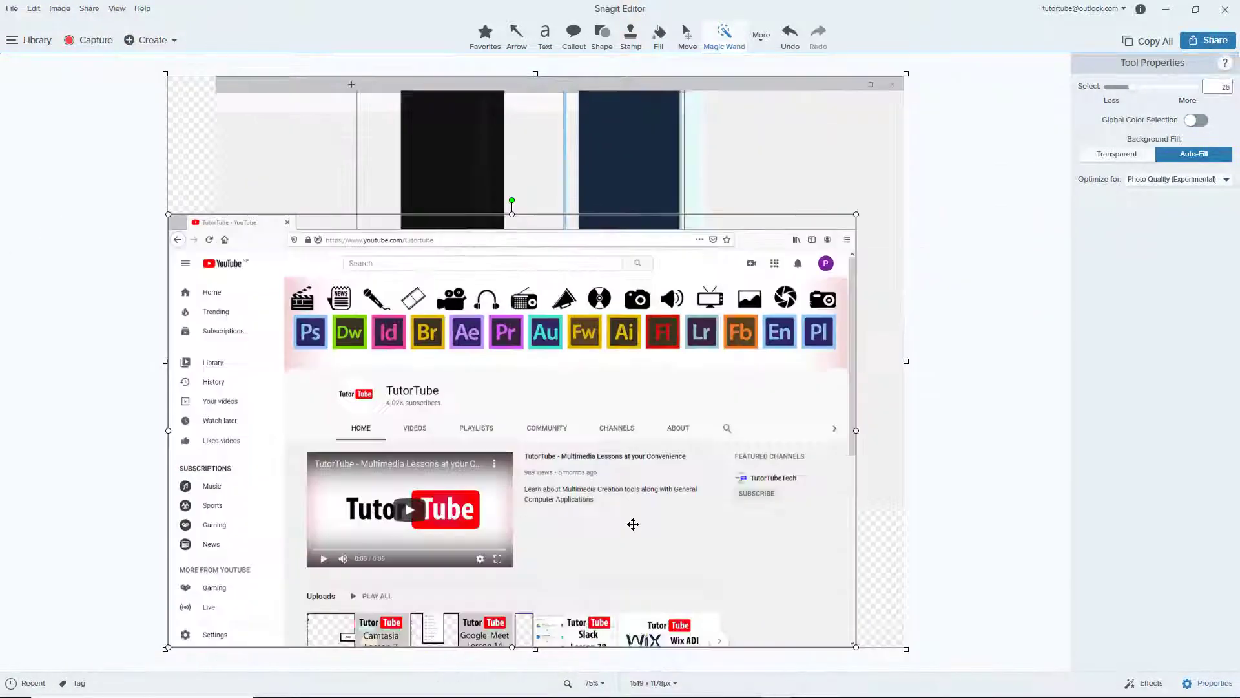
key(ctrl+z)
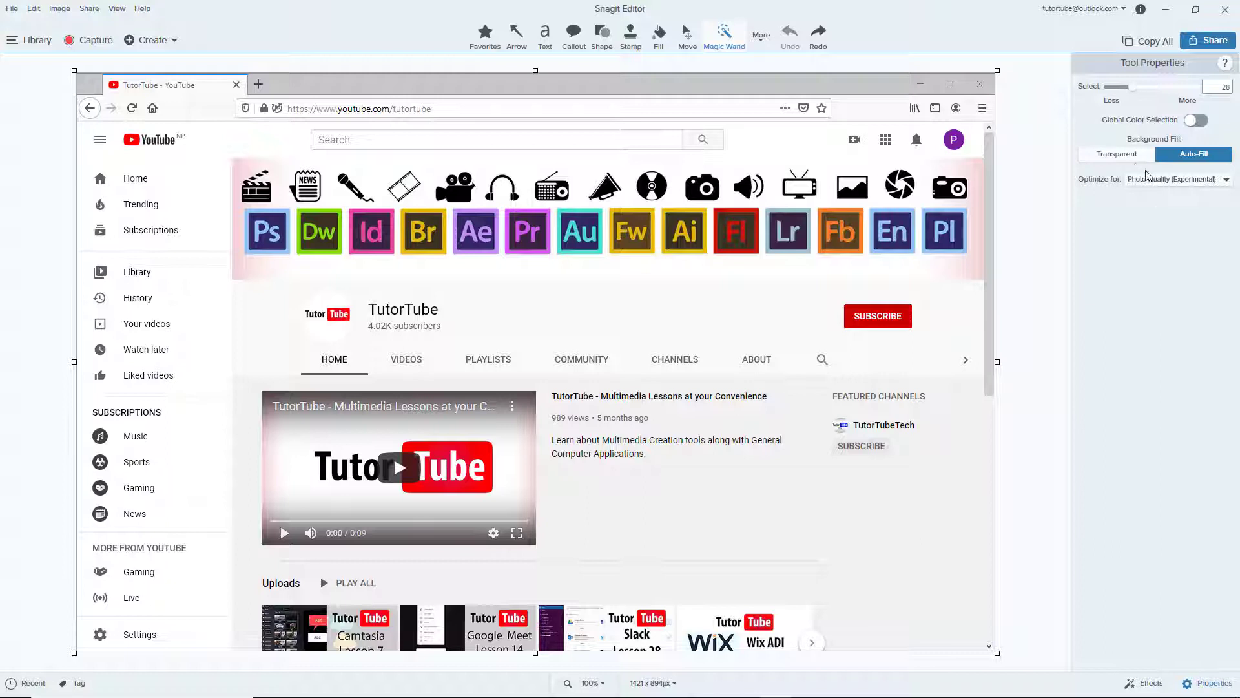
Set Background Fill to Transparent, enable Global Color Selection, and select SUBSCRIBE's colour image-wide
click(1124, 155)
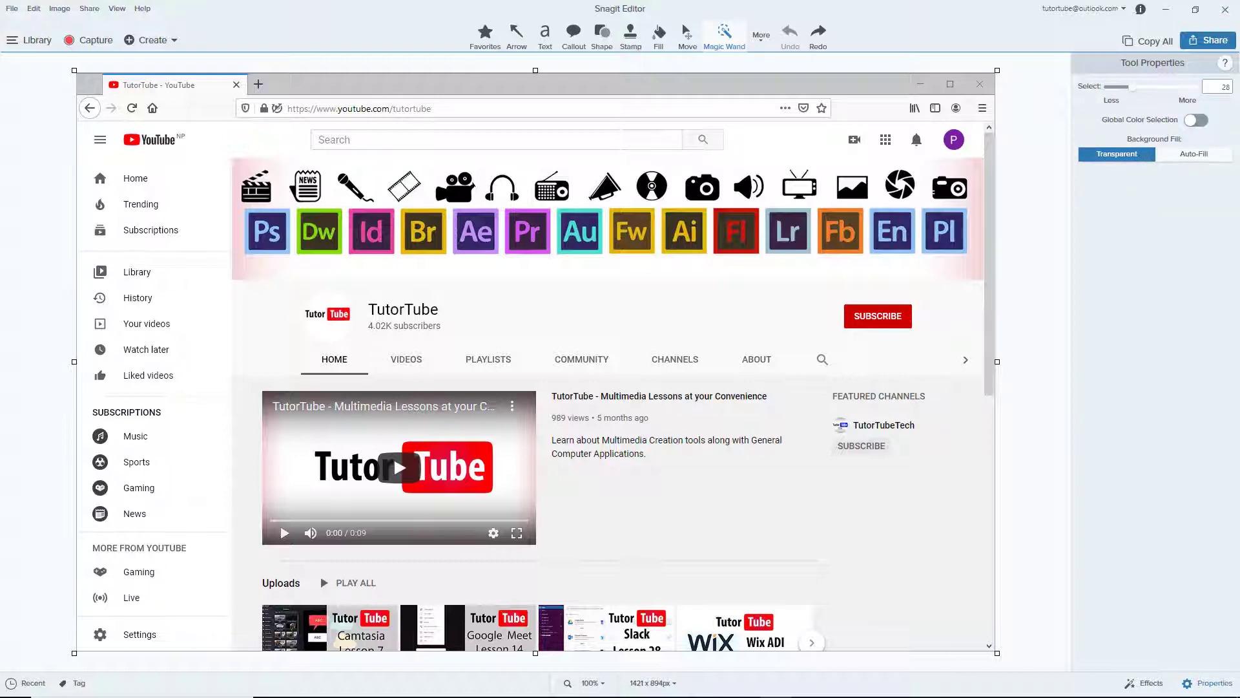
click(1196, 119)
click(908, 314)
key(Escape)
click(901, 310)
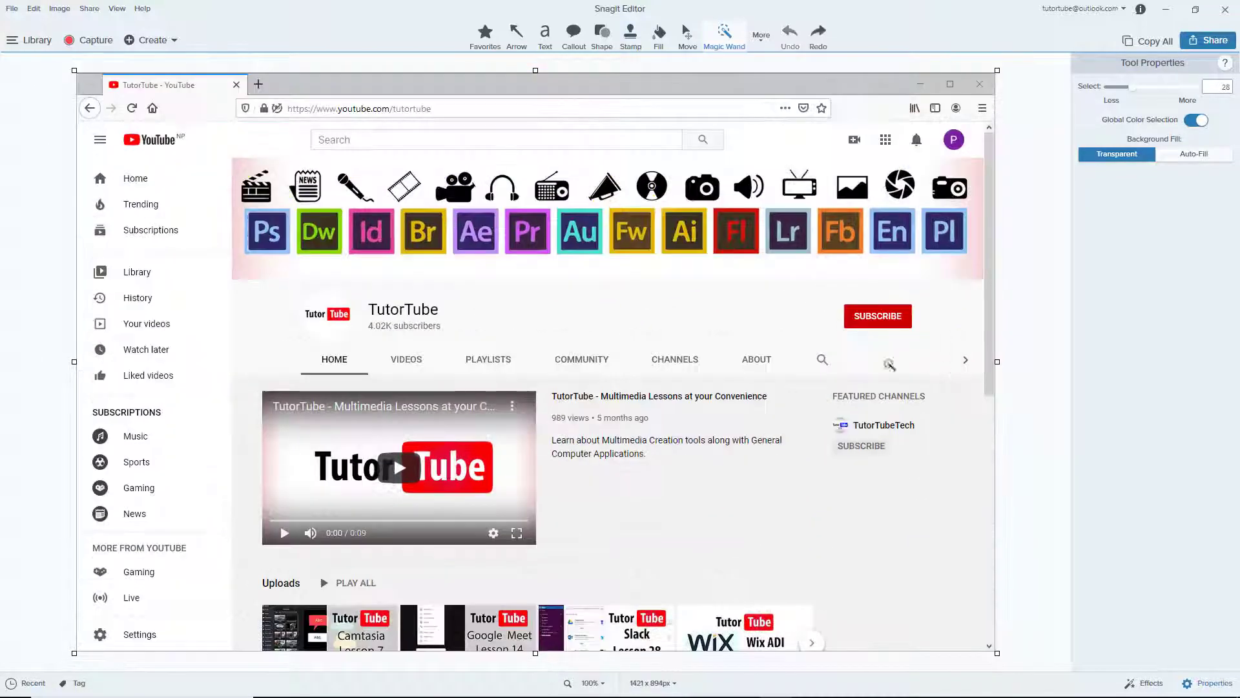
Select the white area beside the channel name, move it down-left, then undo
click(743, 283)
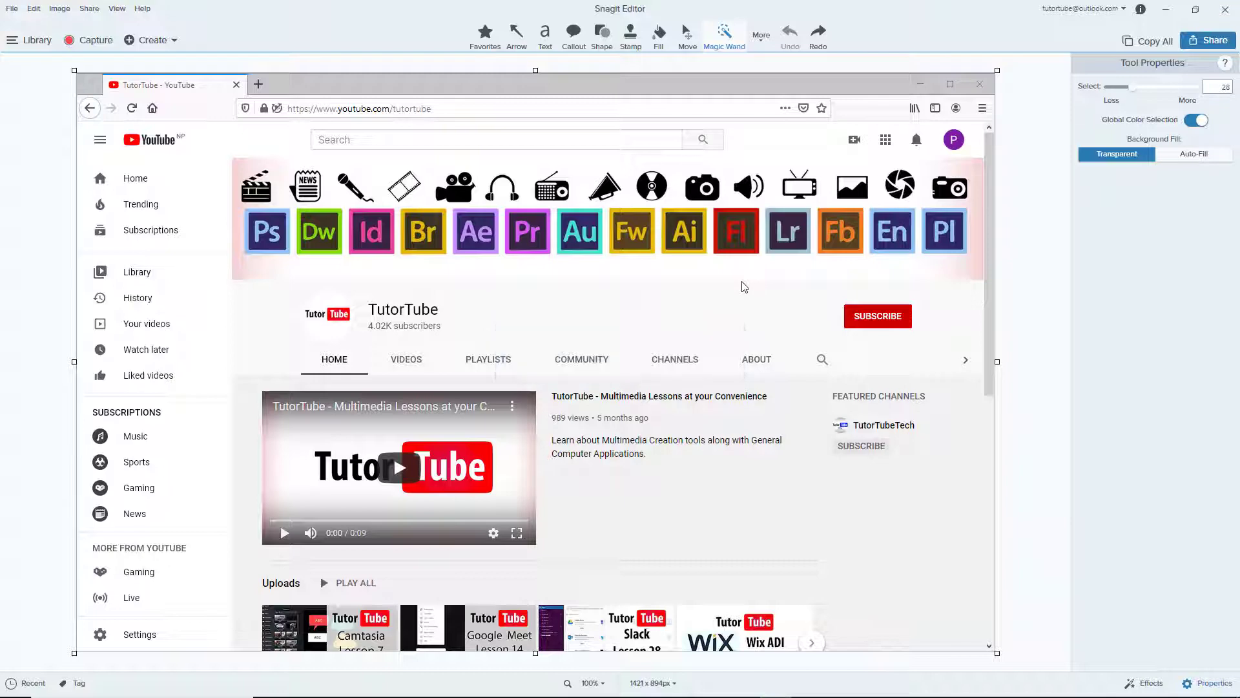
drag(743, 283, 709, 315)
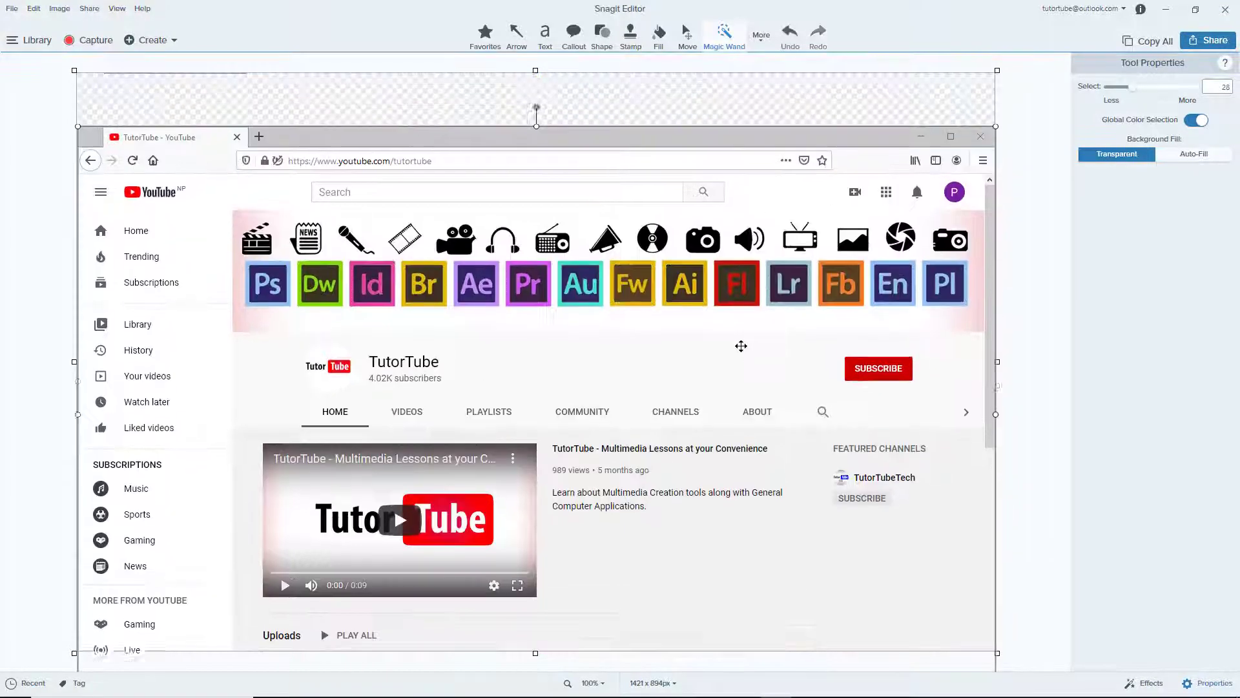
key(ctrl+z)
key(ctrl+z)
key(ctrl+z)
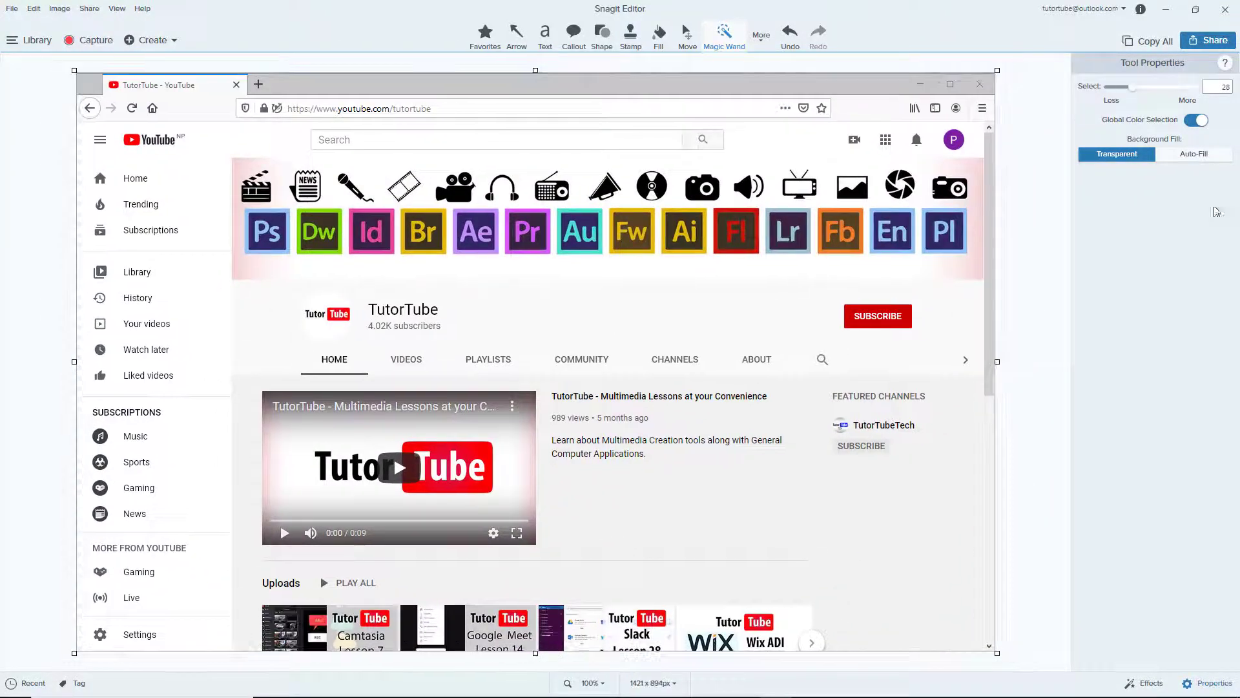
Lower tolerance to 11, move the white selection and undo, then reselect whites at tolerance 0
drag(1124, 86, 1110, 88)
click(750, 317)
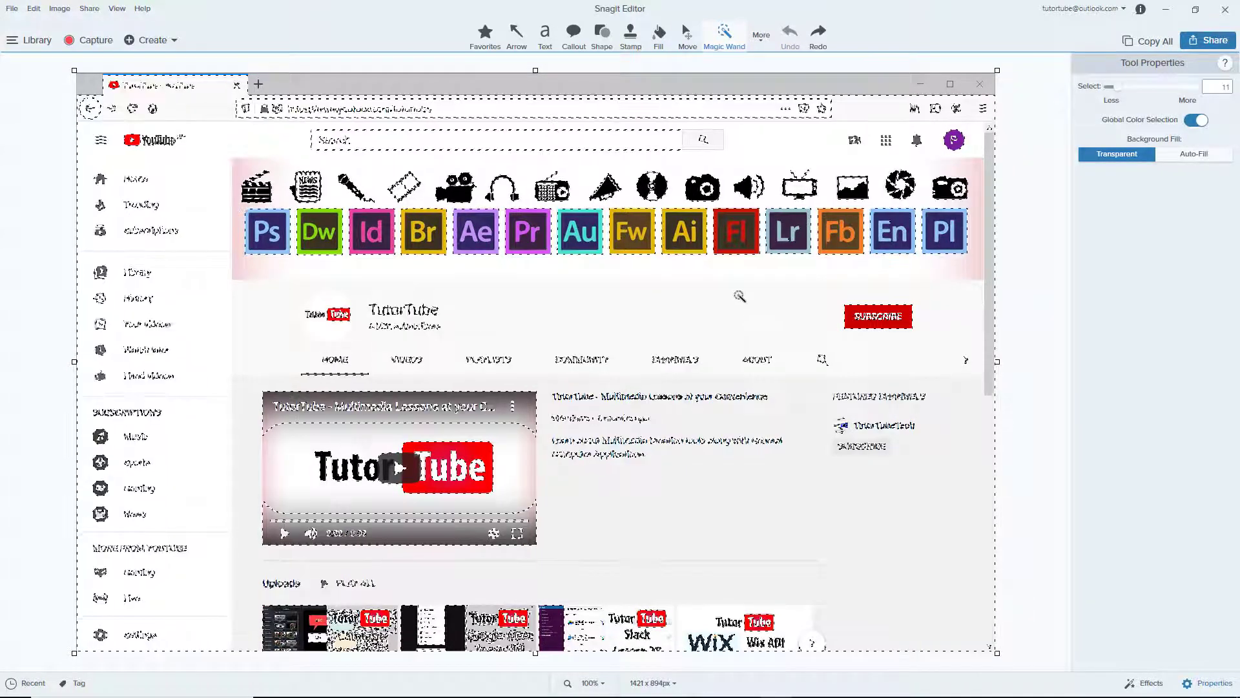
mouse_move(740, 297)
mouse_down()
mouse_move(848, 316)
mouse_move(805, 311)
mouse_up()
key(ctrl+z)
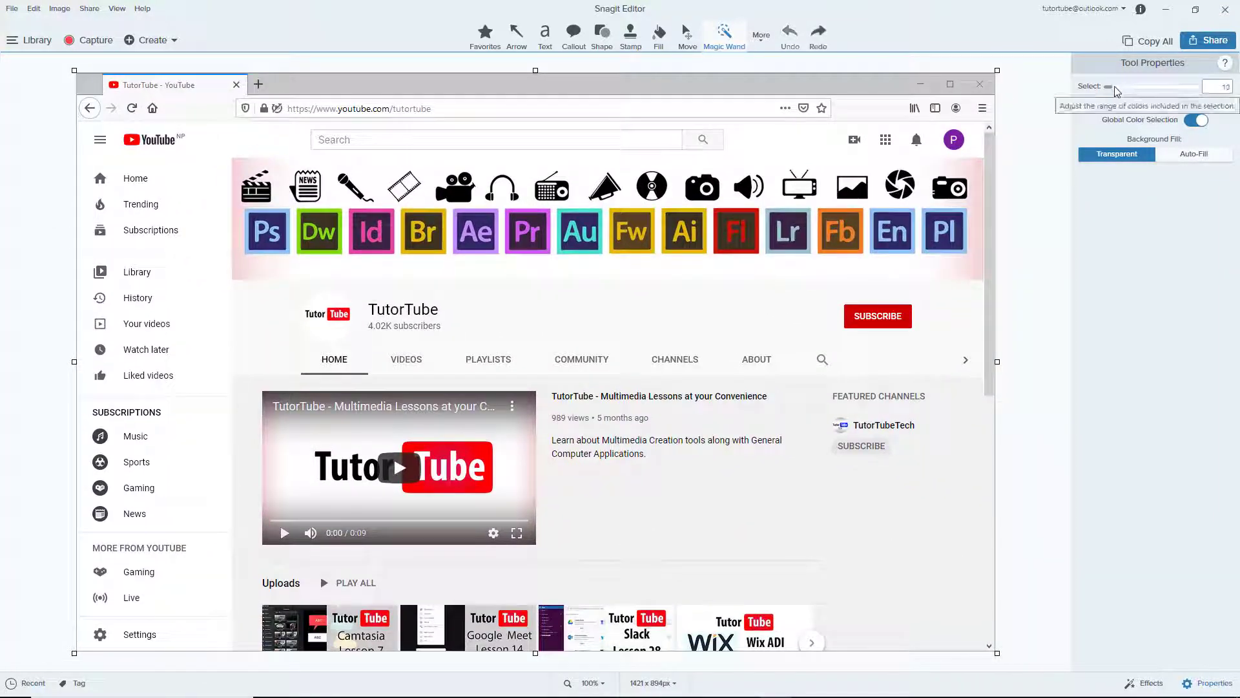
click(729, 297)
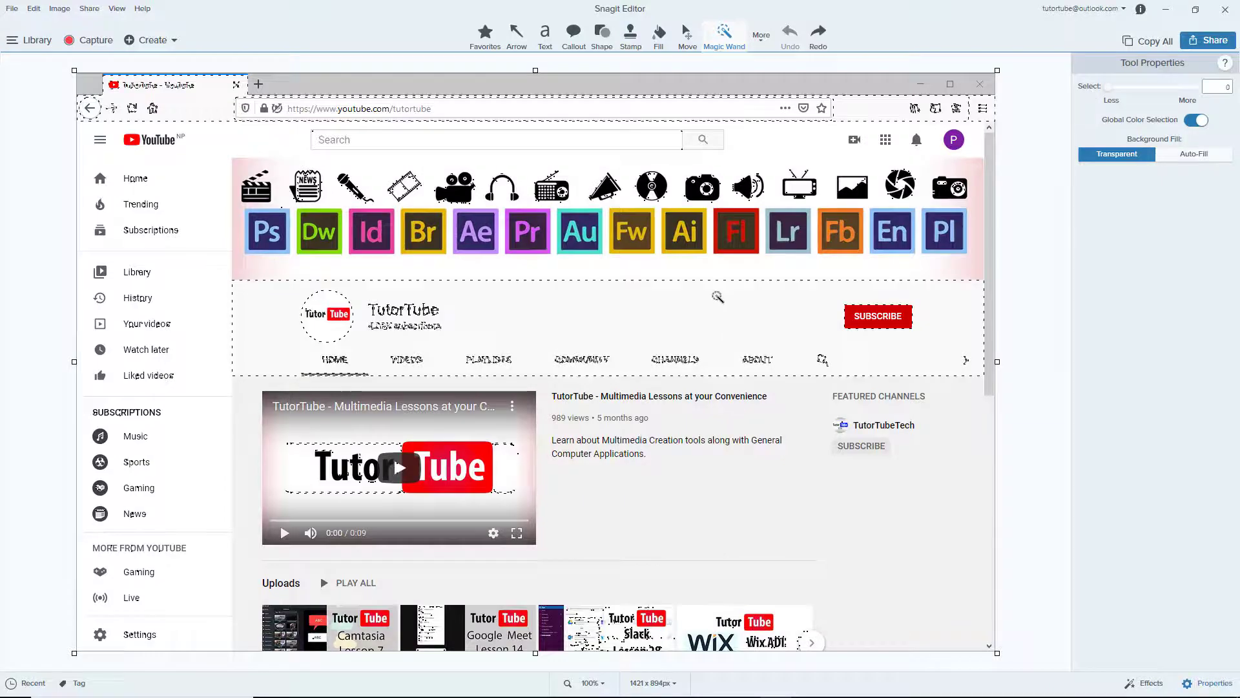